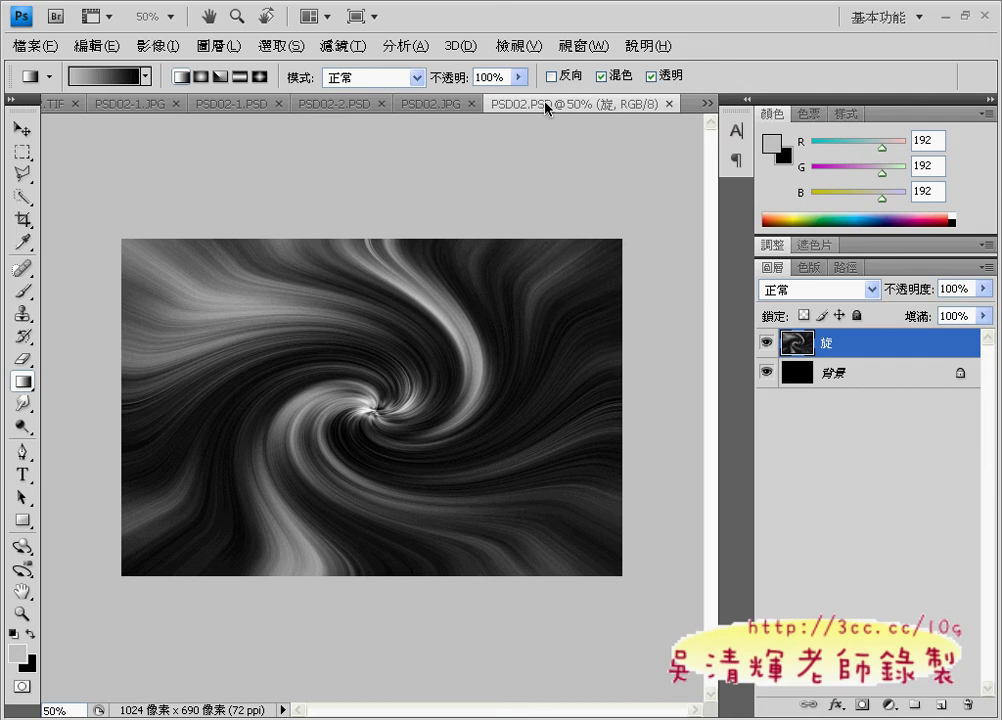
Step: Duplicate the 旋 layer three times as 旋 拷貝, 旋 拷貝 2 and 旋 拷貝 3
right_click(864, 346)
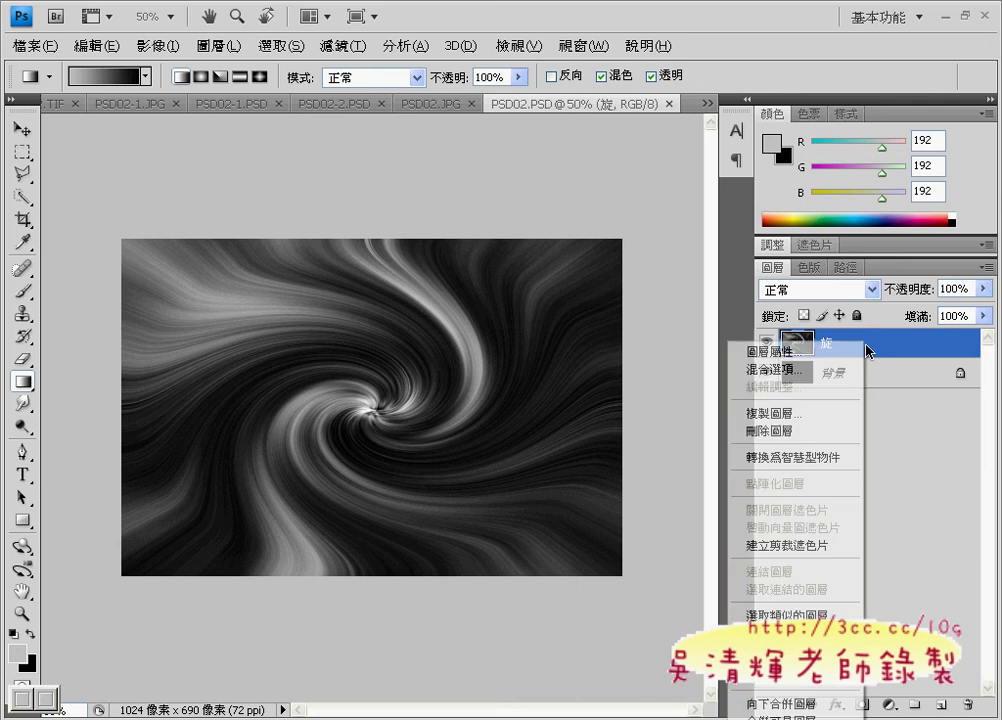
left_click(832, 414)
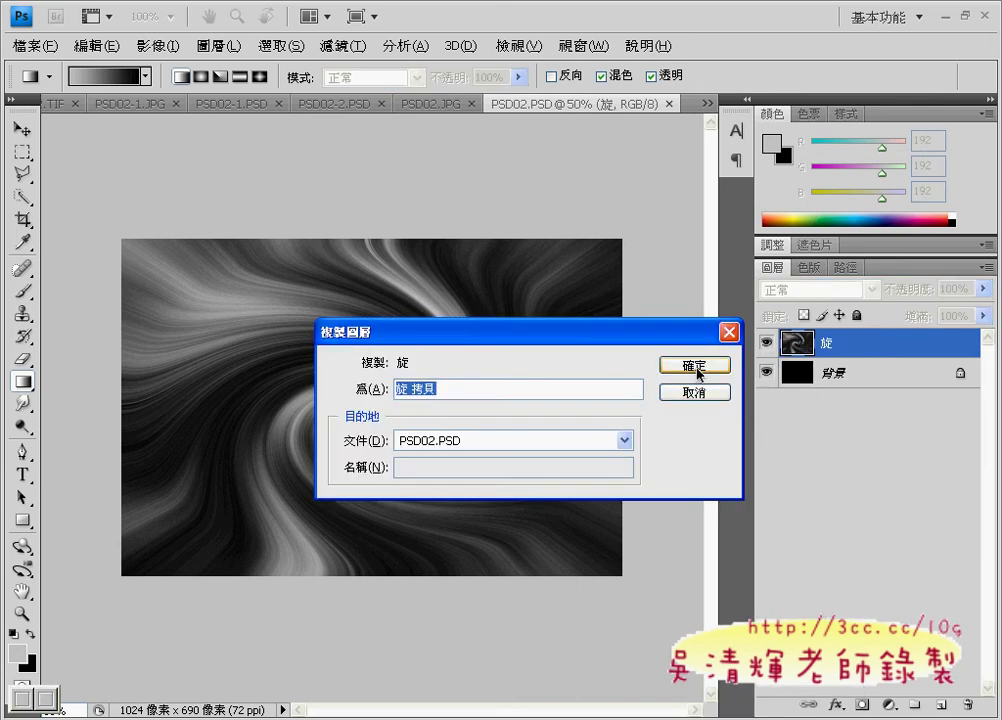
left_click(706, 364)
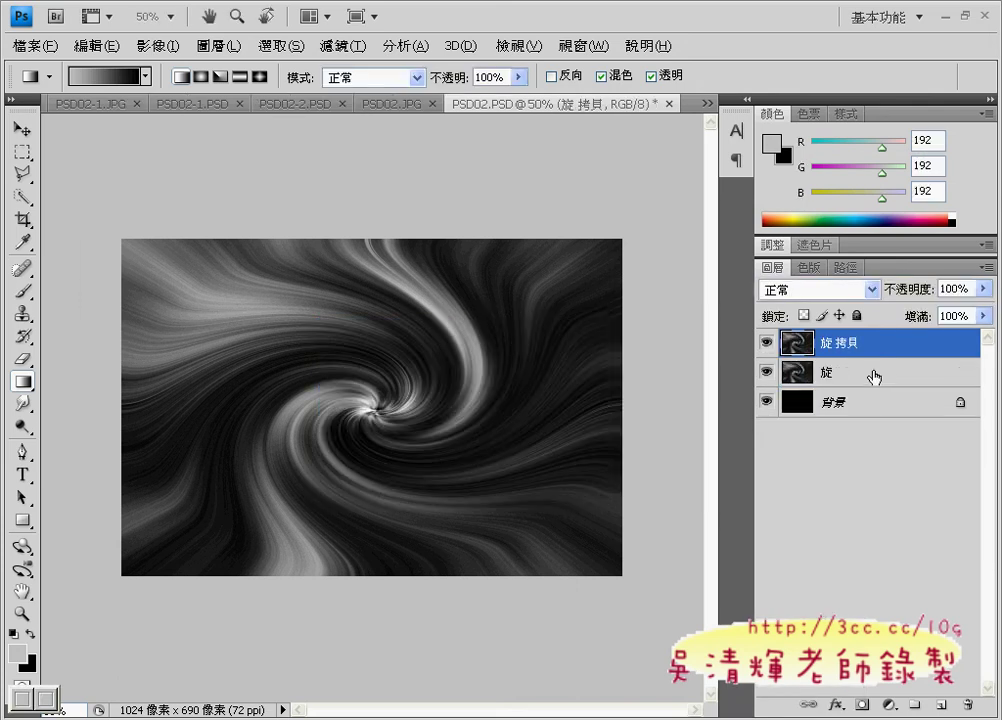
right_click(875, 377)
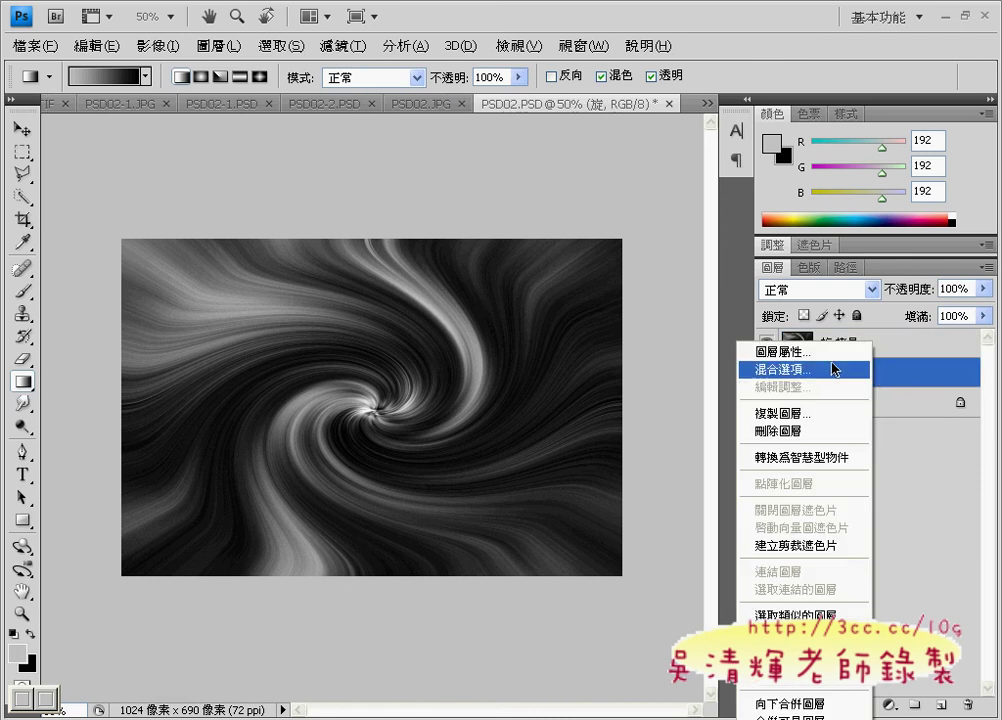
left_click(830, 413)
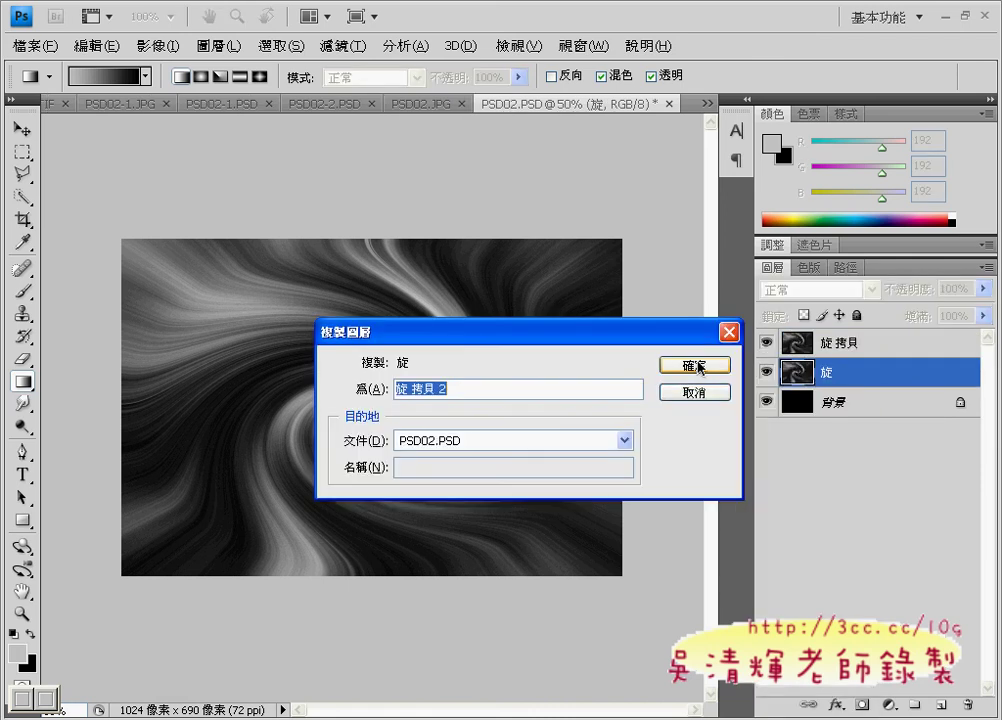
left_click(700, 368)
right_click(810, 402)
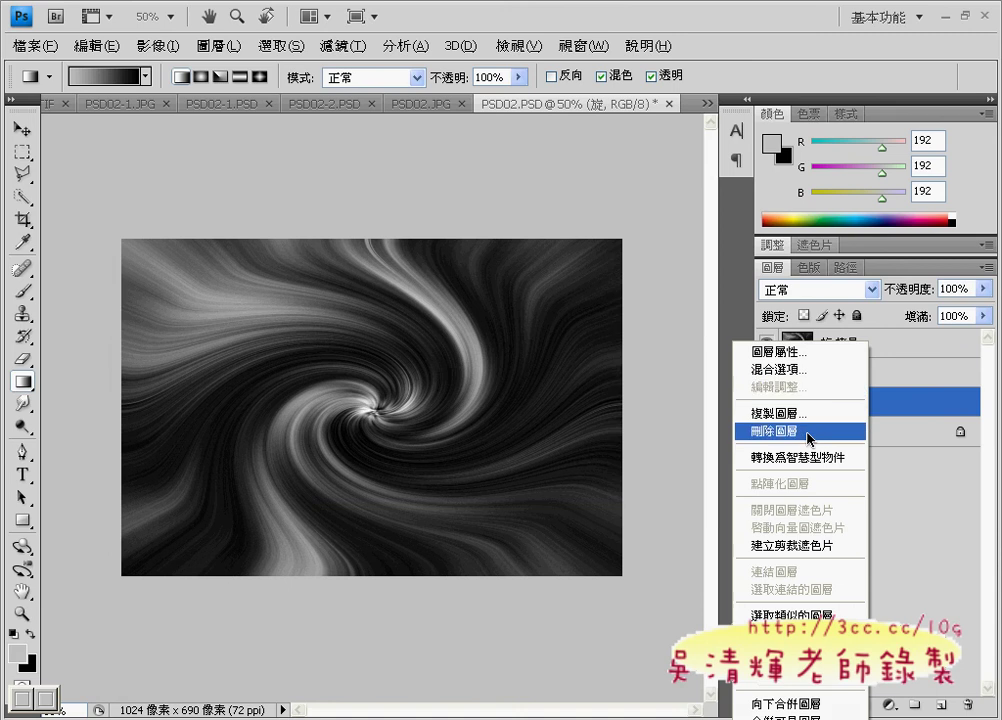
left_click(790, 413)
left_click(703, 366)
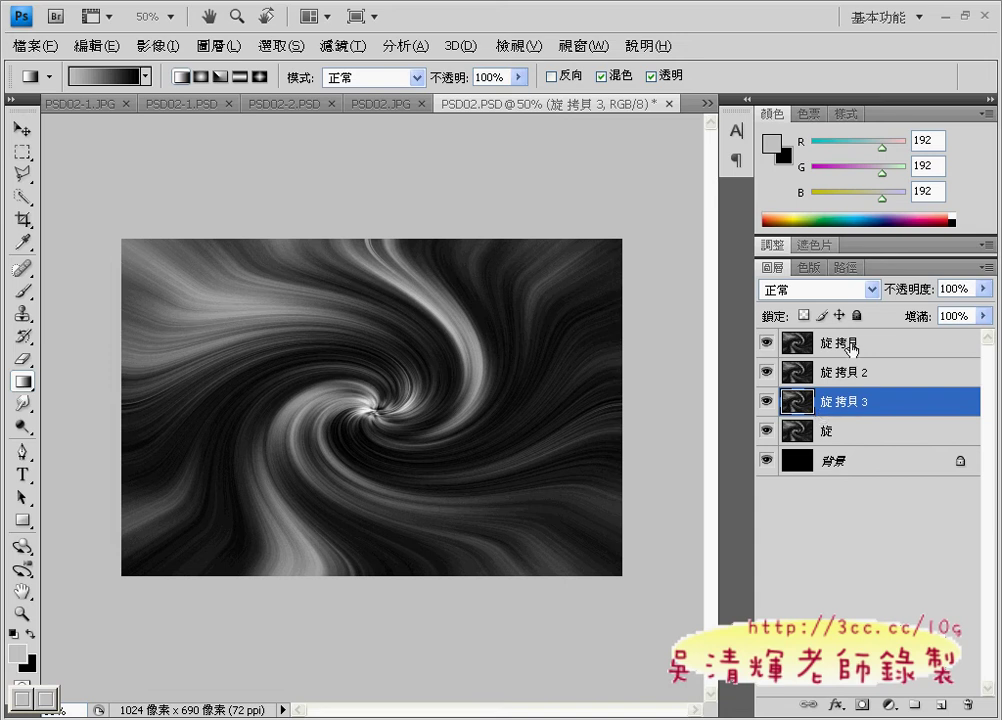
left_click(848, 347)
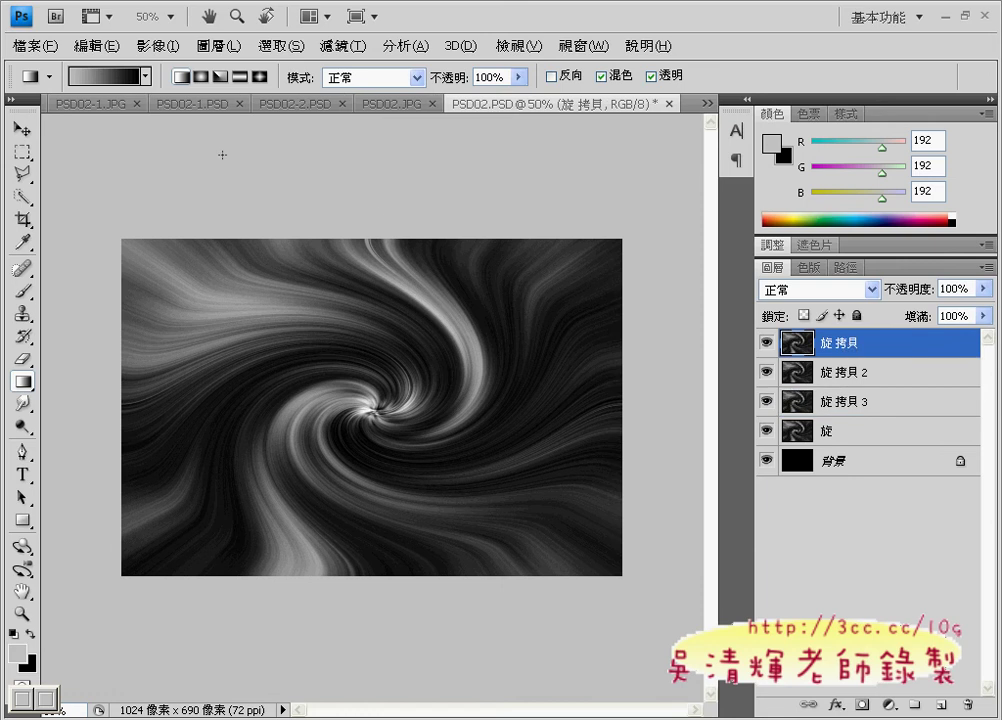
Step: Flip the 旋 拷貝 layer horizontally via Edit > Transform > Flip Horizontal
left_click(95, 46)
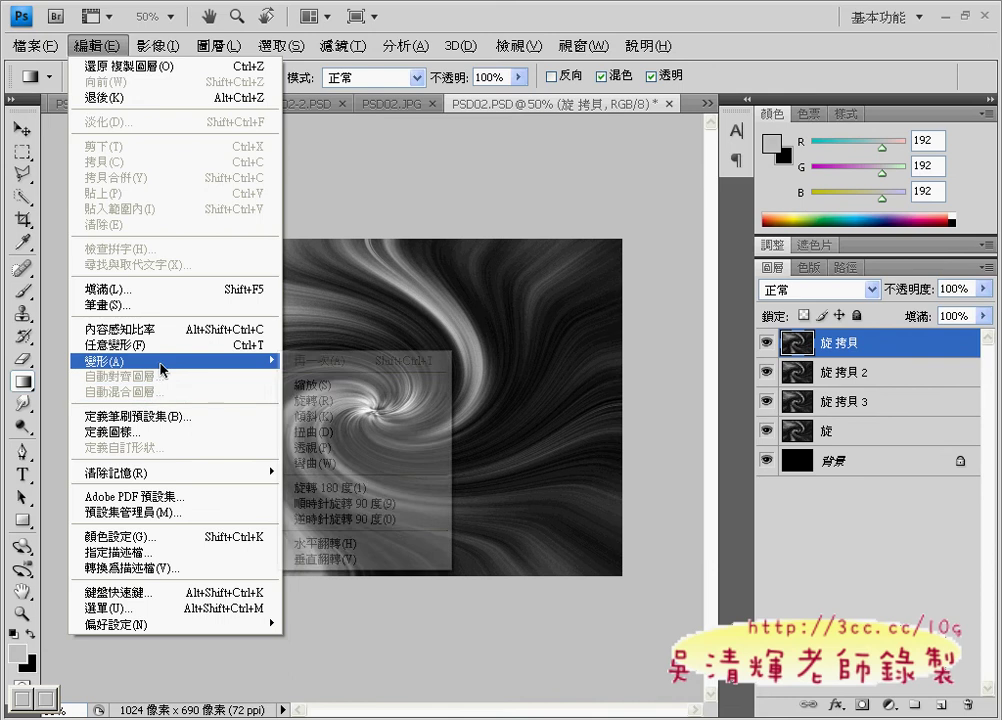
mouse_move(170, 360)
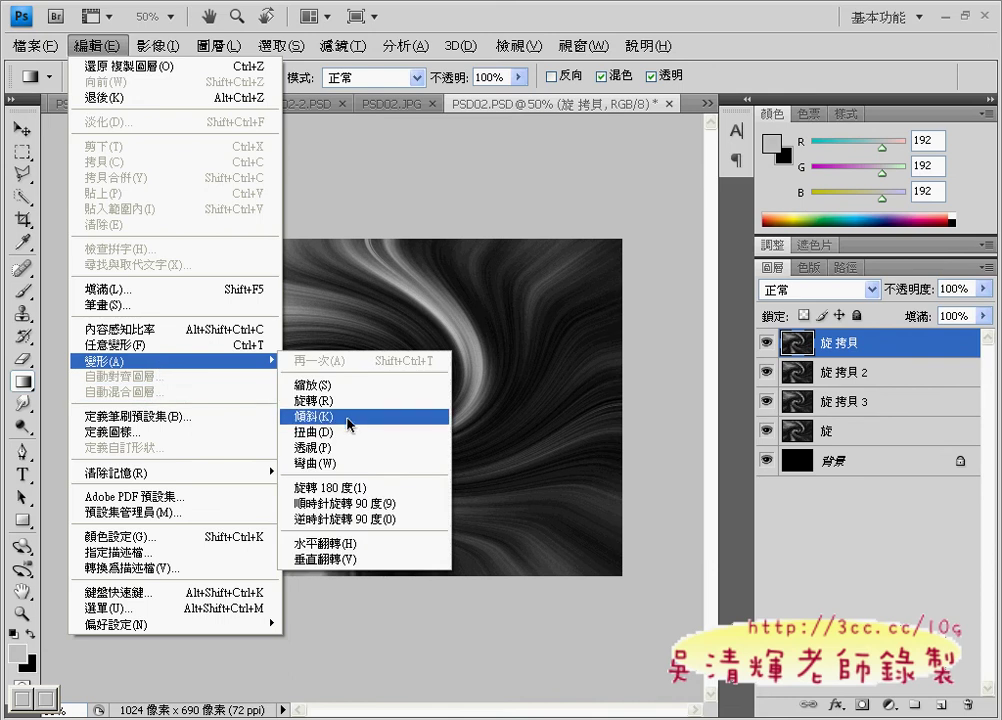
left_click(349, 544)
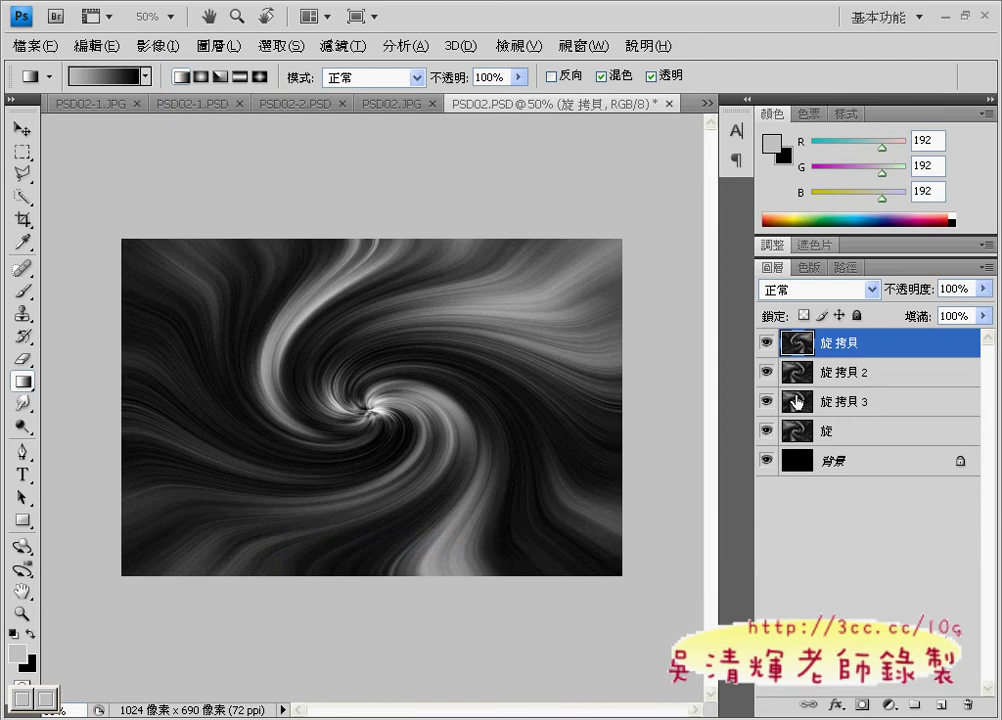
left_click(857, 374)
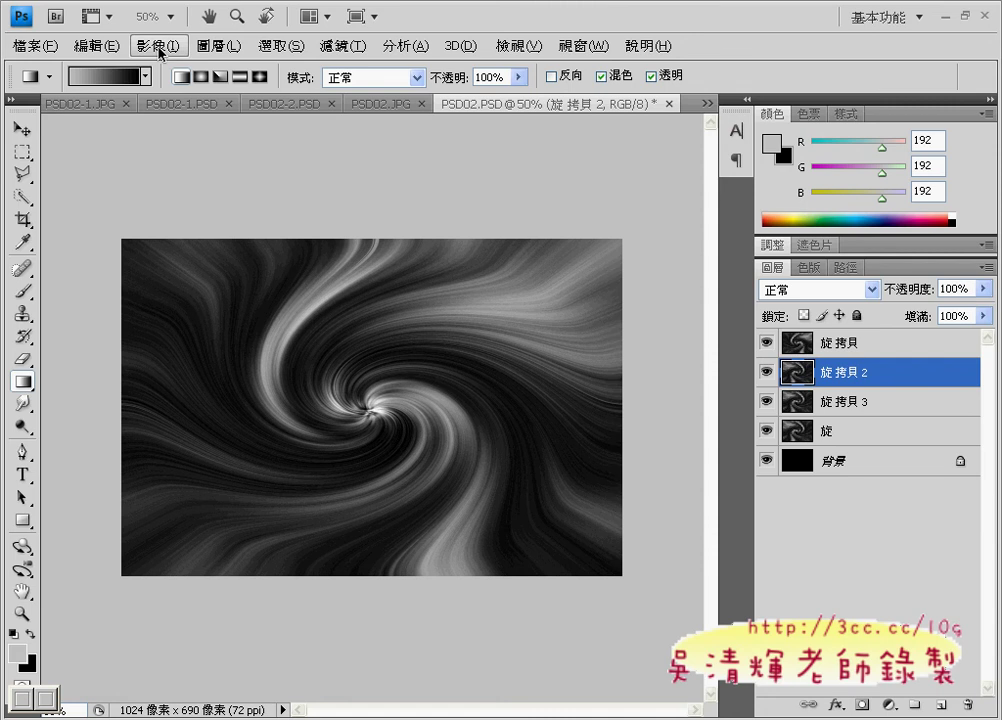
Step: Rotate the 旋 拷貝 2 layer 90° clockwise
left_click(95, 46)
mouse_move(170, 360)
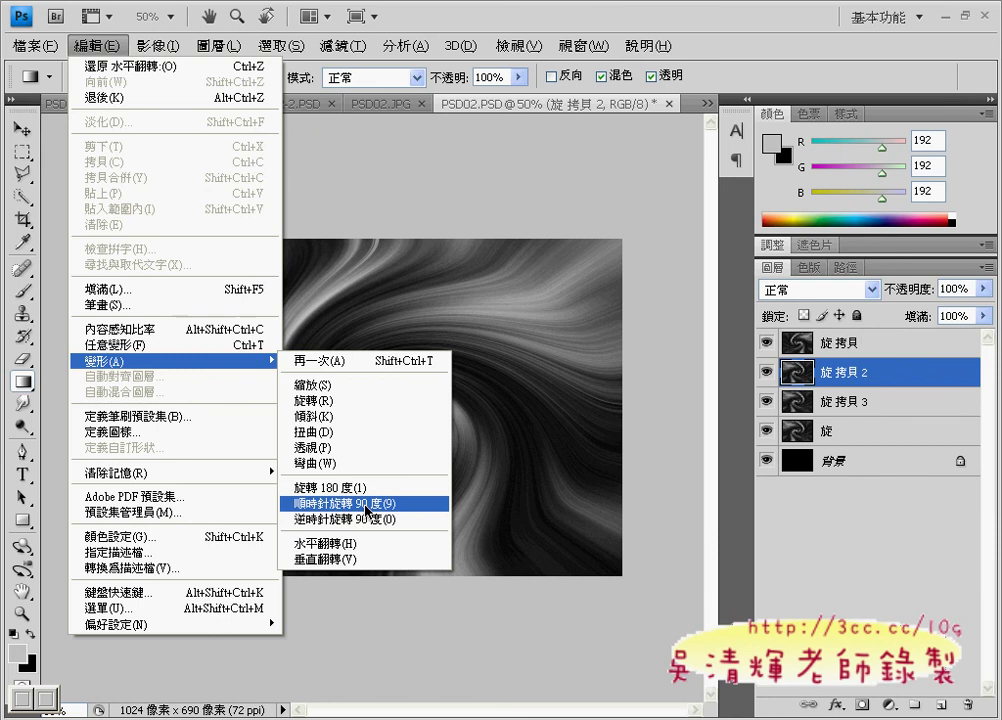
left_click(368, 512)
left_click(850, 402)
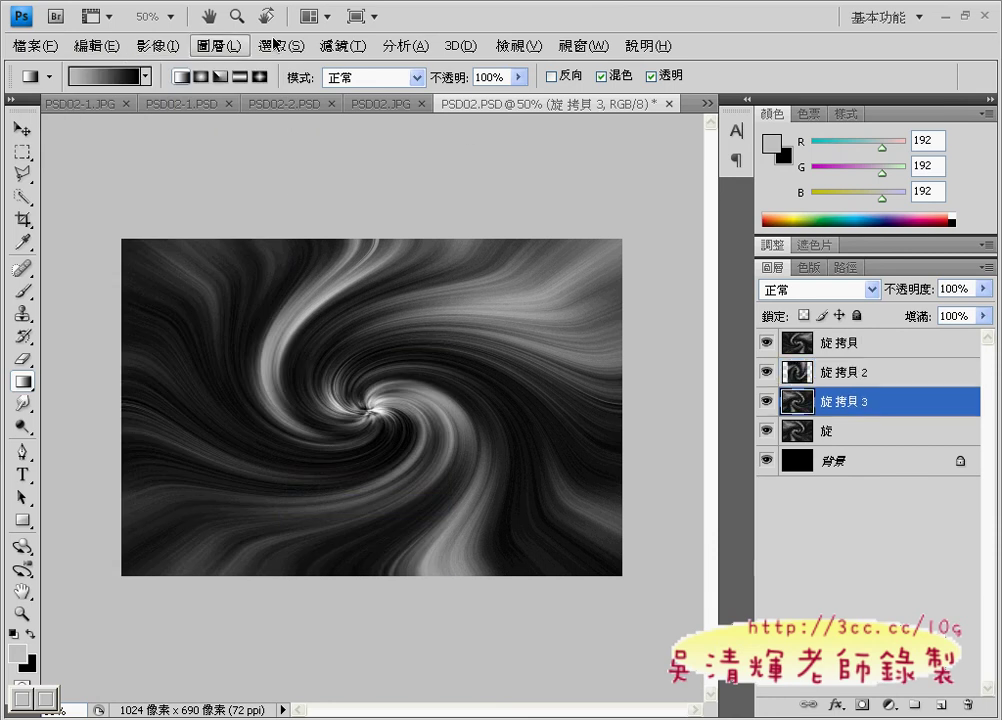
Step: Flip the 旋 拷貝 3 layer horizontally, then reselect 旋 拷貝 2
left_click(95, 46)
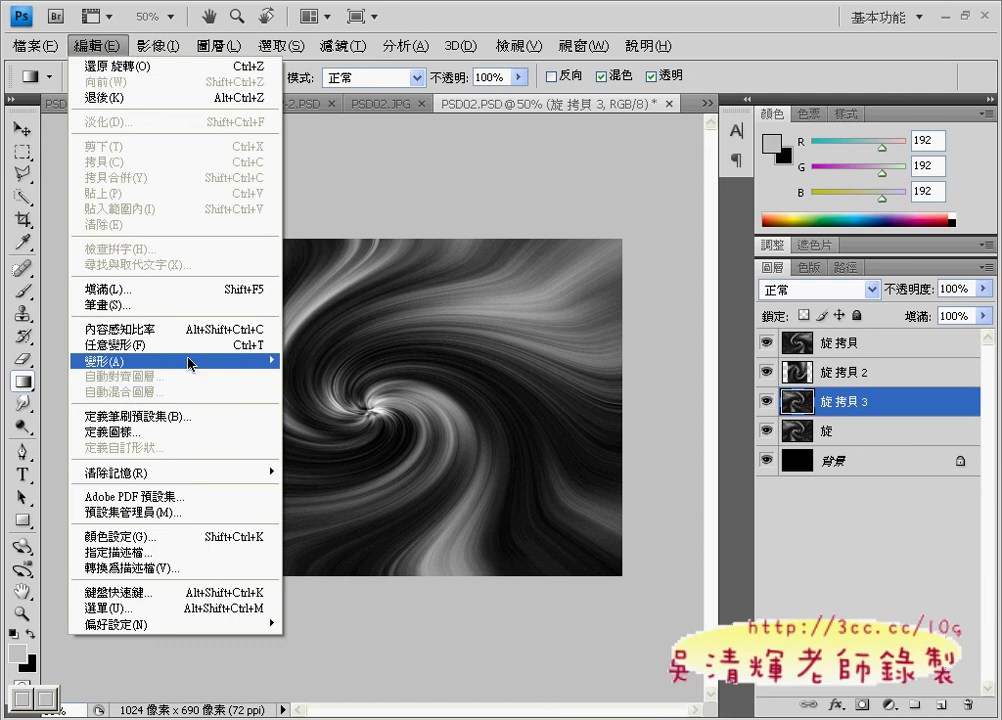
mouse_move(170, 360)
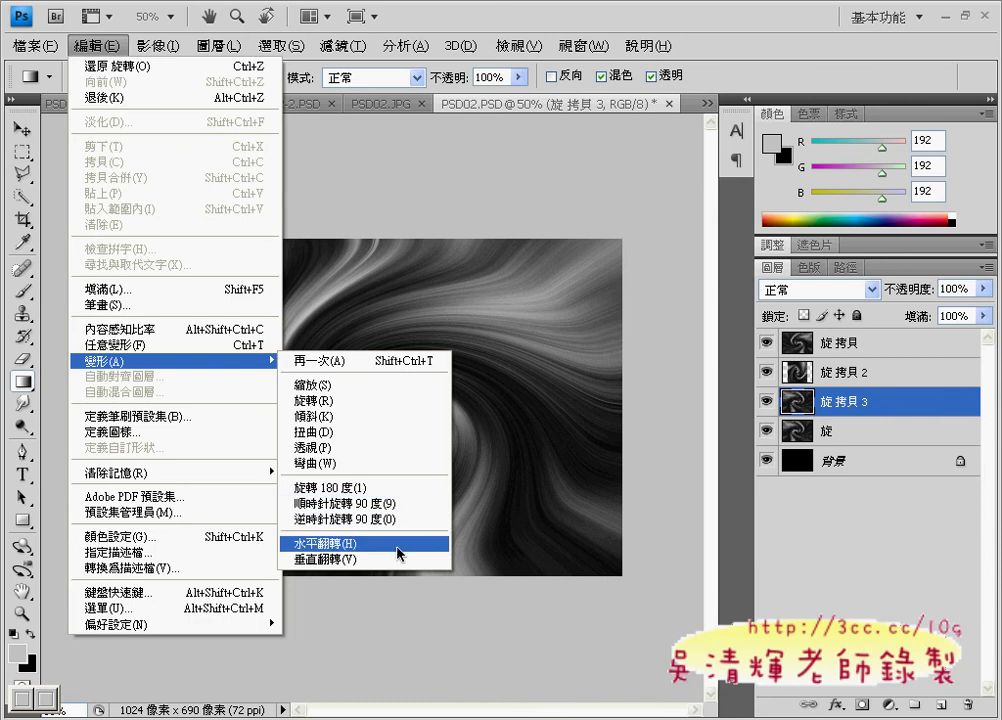
left_click(398, 544)
left_click(876, 343)
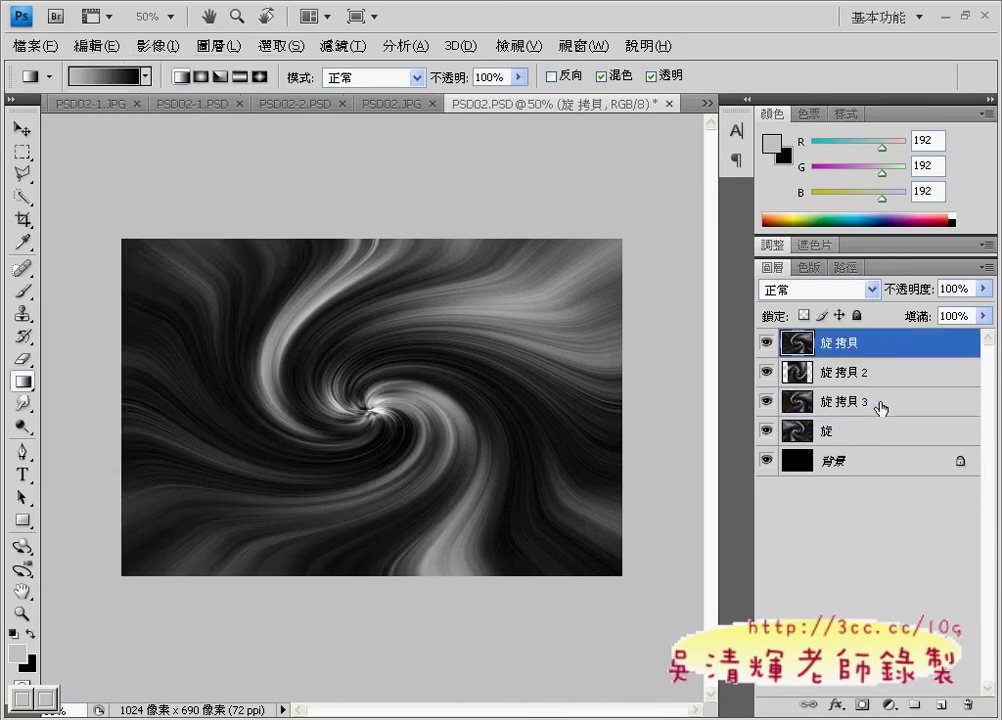
left_click(880, 404)
left_click(881, 375)
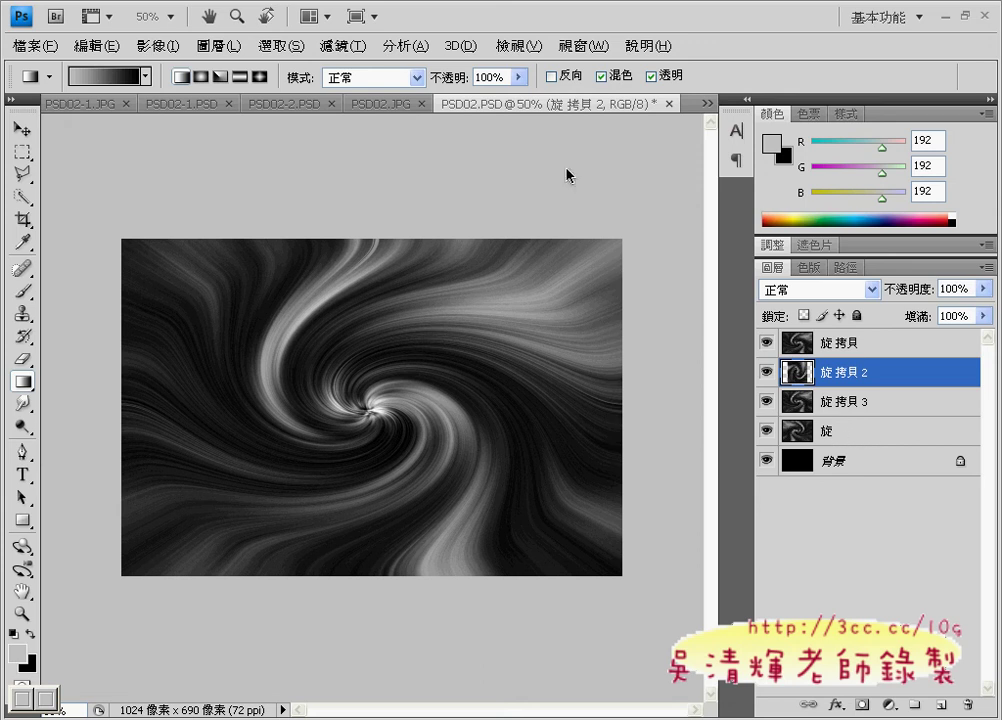
Step: Duplicate 圖層 1 from PSD02-1.PSD into PSD02.PSD and switch to PSD02.PSD
left_click(167, 104)
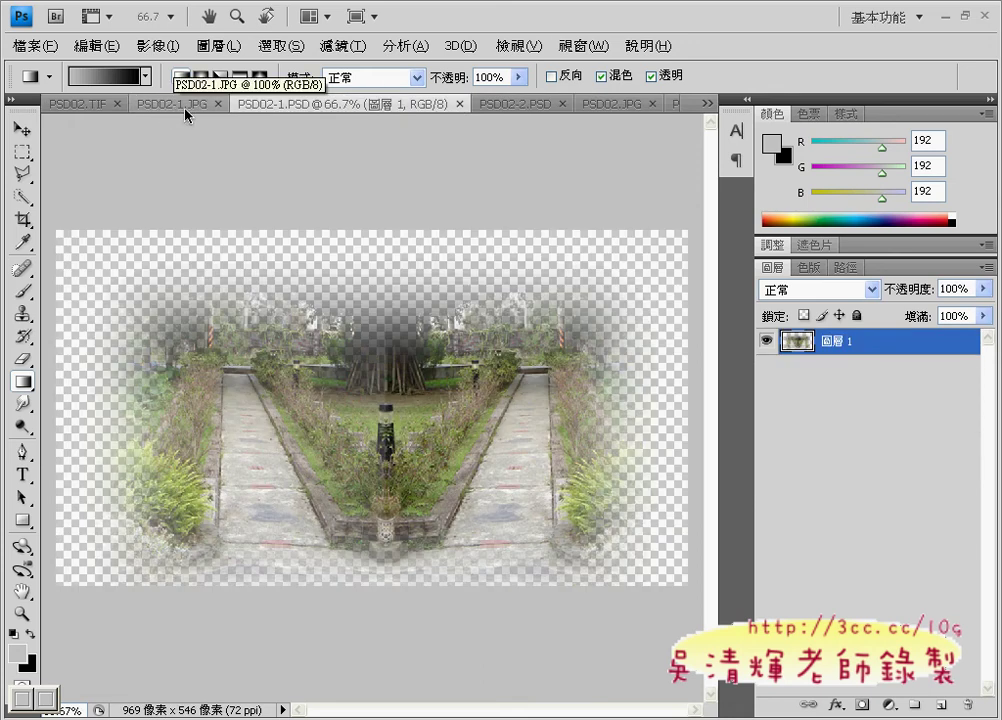
right_click(845, 350)
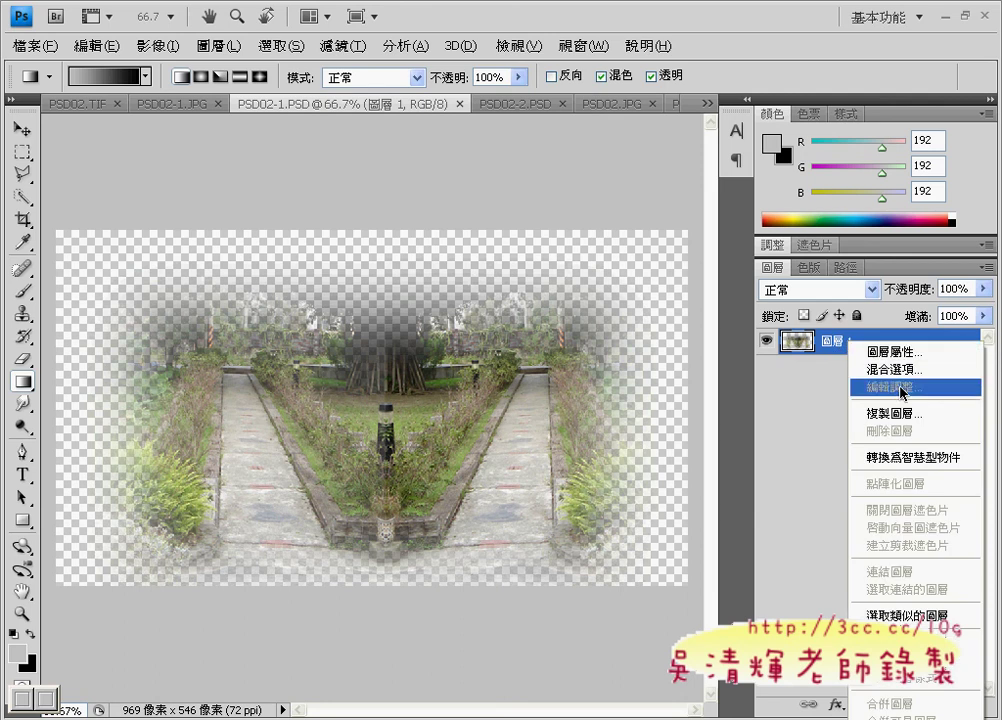
left_click(905, 414)
left_click(480, 445)
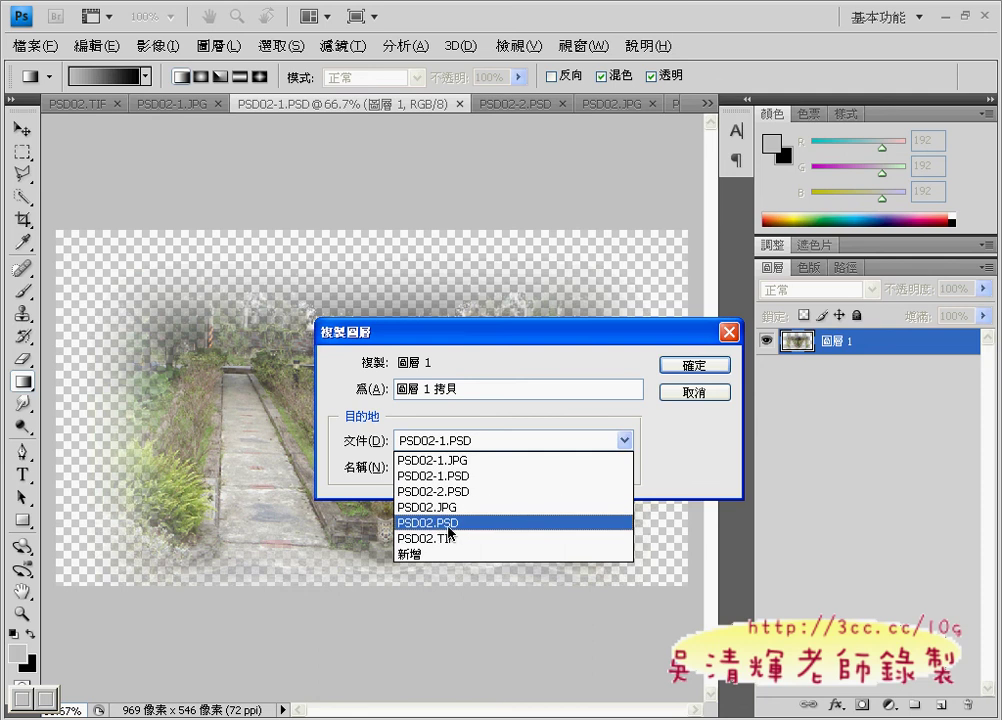
left_click(445, 525)
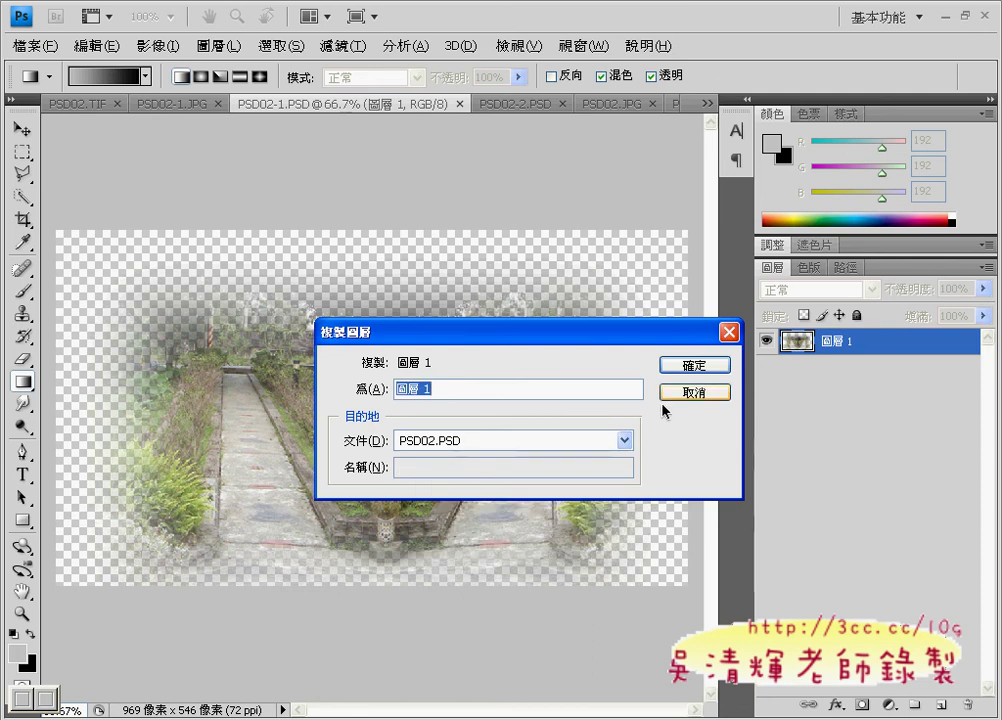
left_click(699, 368)
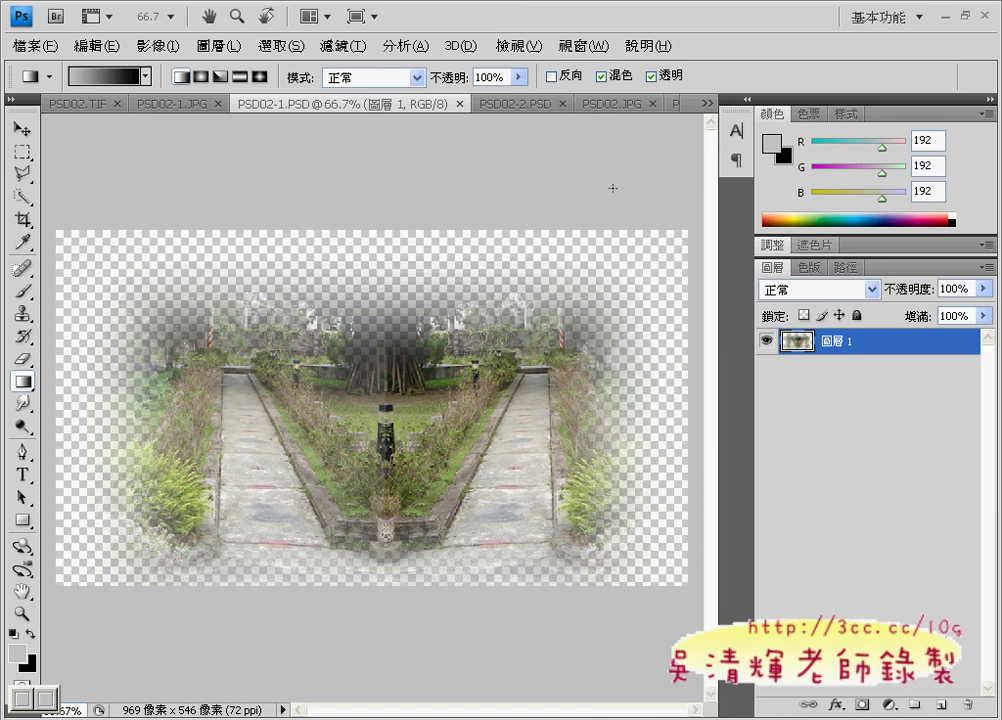
left_click(675, 104)
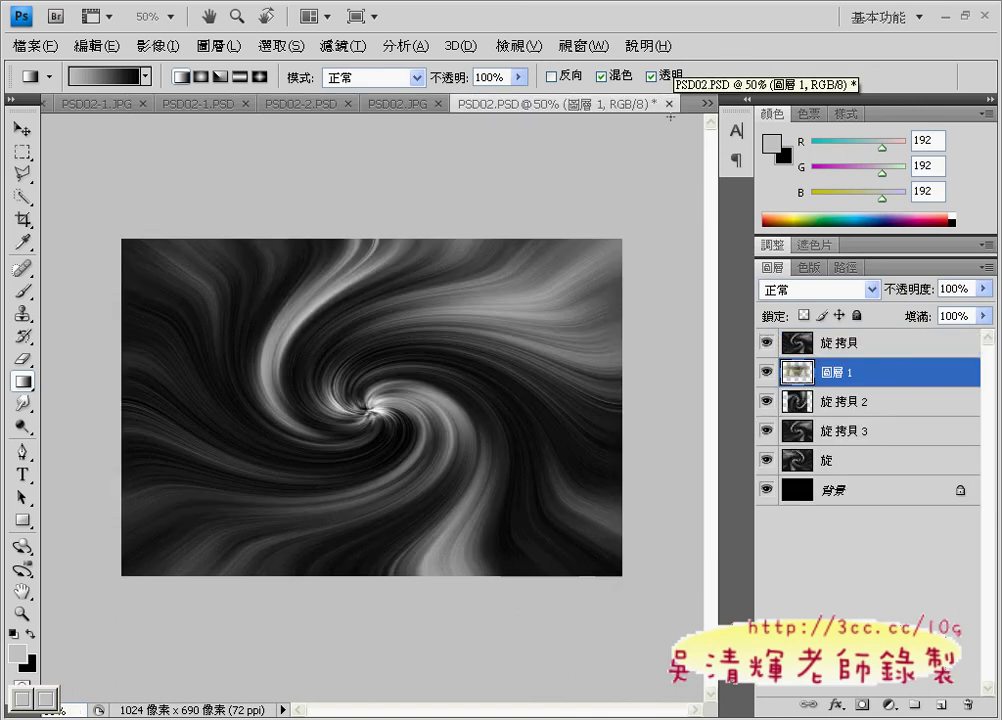
Step: Move 圖層 1 to the top of the layer stack and set its opacity to 50%
left_click_drag(820, 380, 910, 338)
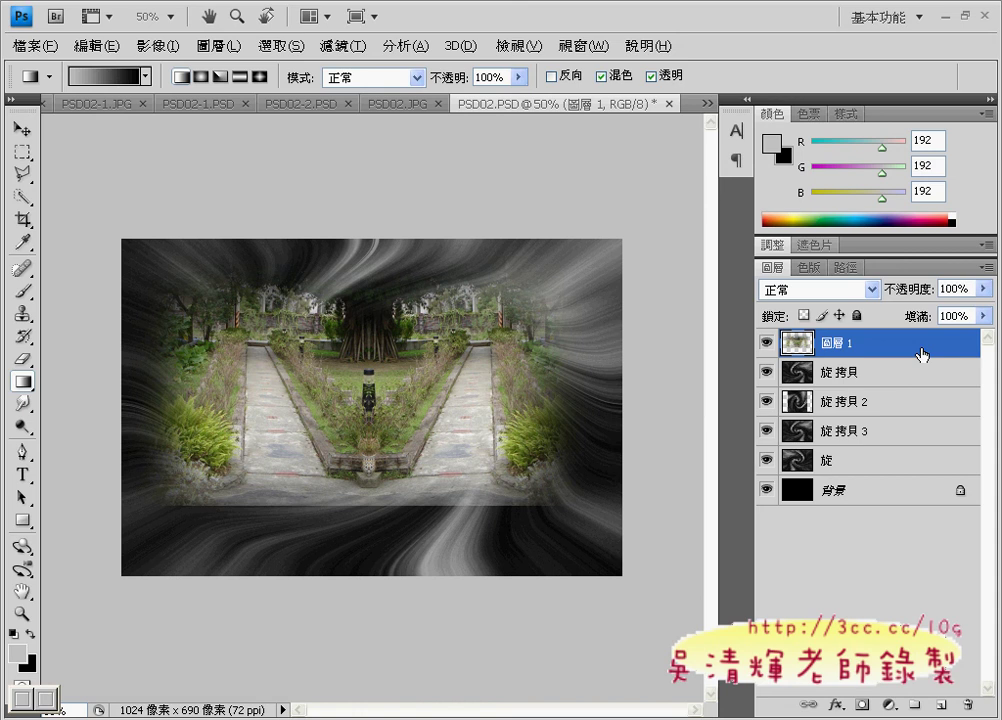
left_click(930, 288)
type("50")
key("Return")
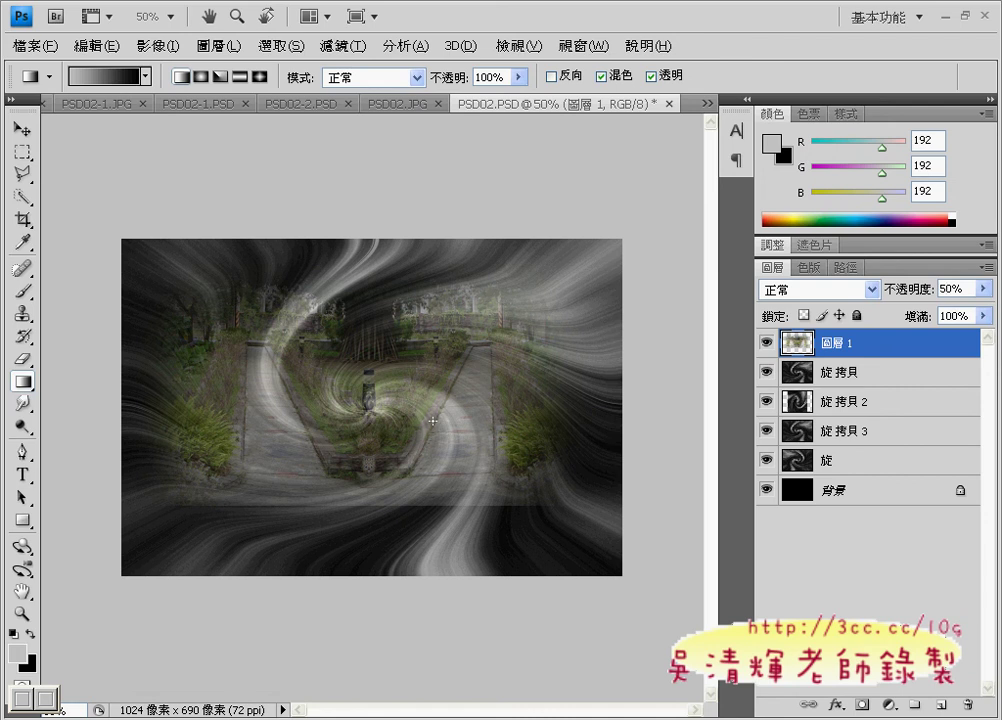
left_click(856, 463)
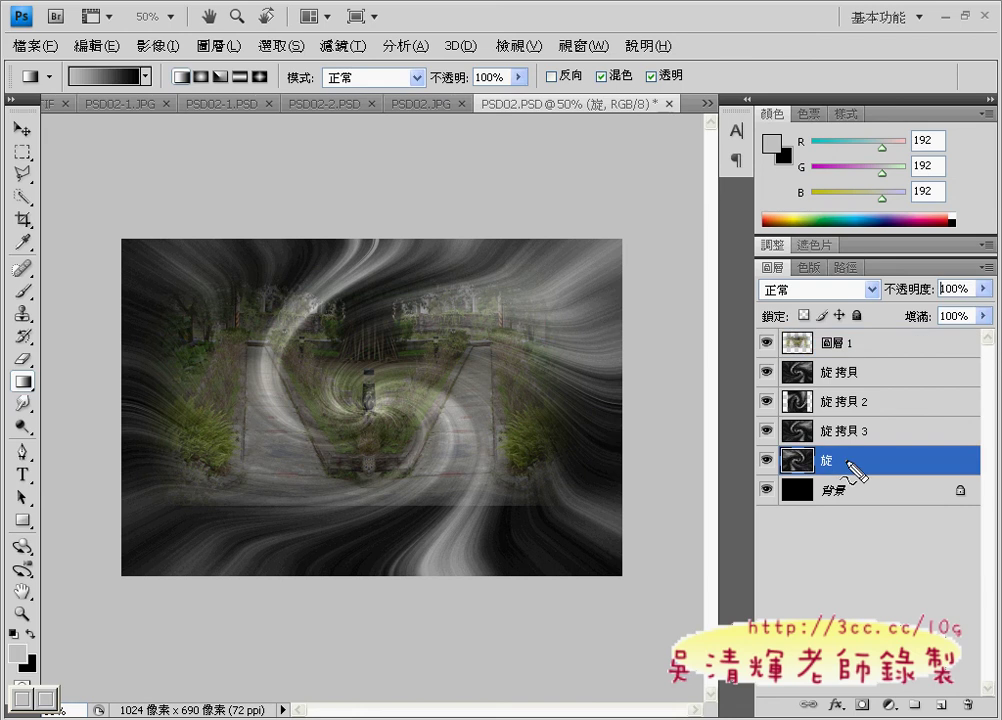
mouse_move(877, 440)
left_mouse_down()
mouse_move(852, 357)
mouse_move(877, 440)
left_mouse_up()
left_click_drag(870, 373, 895, 374)
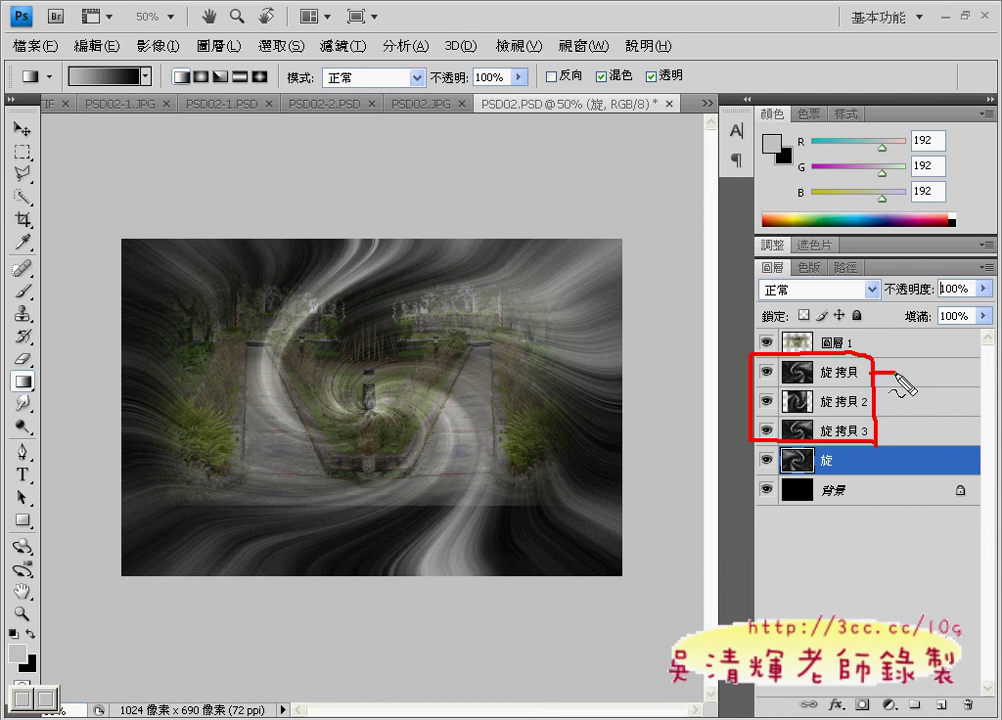
mouse_move(876, 427)
left_mouse_down()
mouse_move(900, 426)
mouse_move(894, 402)
left_mouse_up()
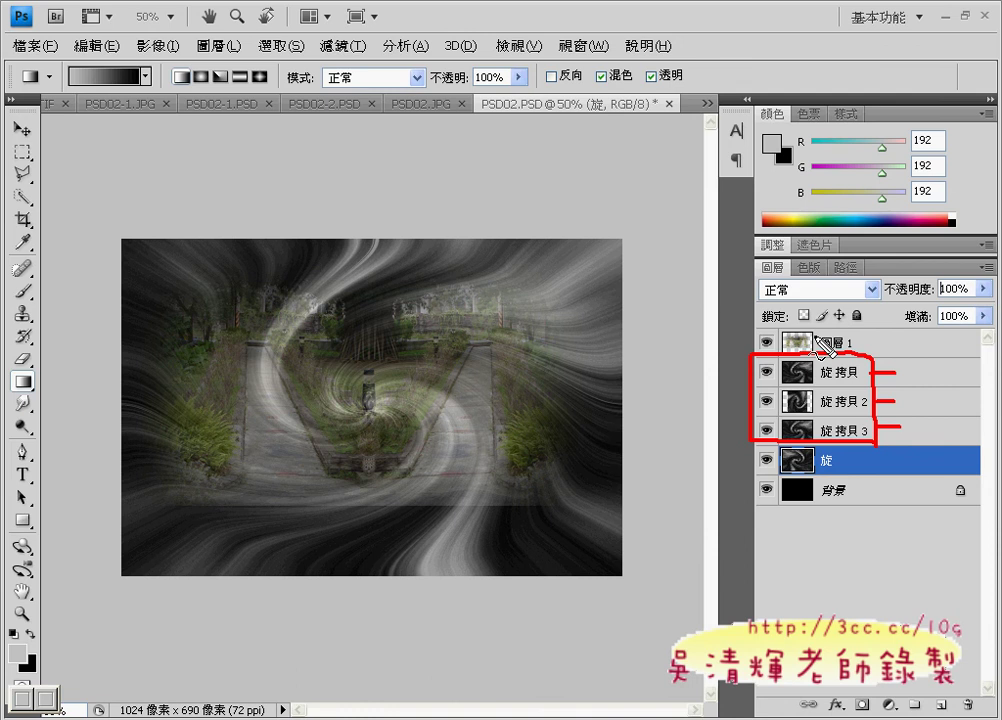
left_click(826, 343)
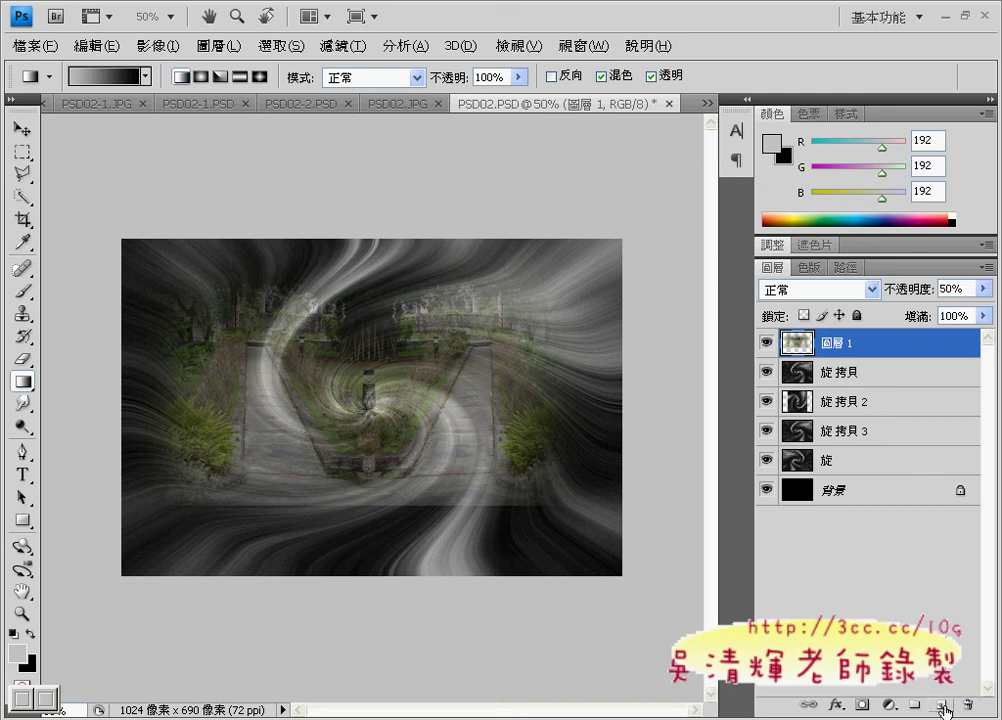
Step: Add new layers 圖層 2 and 圖層 3, and fill 圖層 2 with white (ffffff)
left_click(942, 705)
left_click(843, 371)
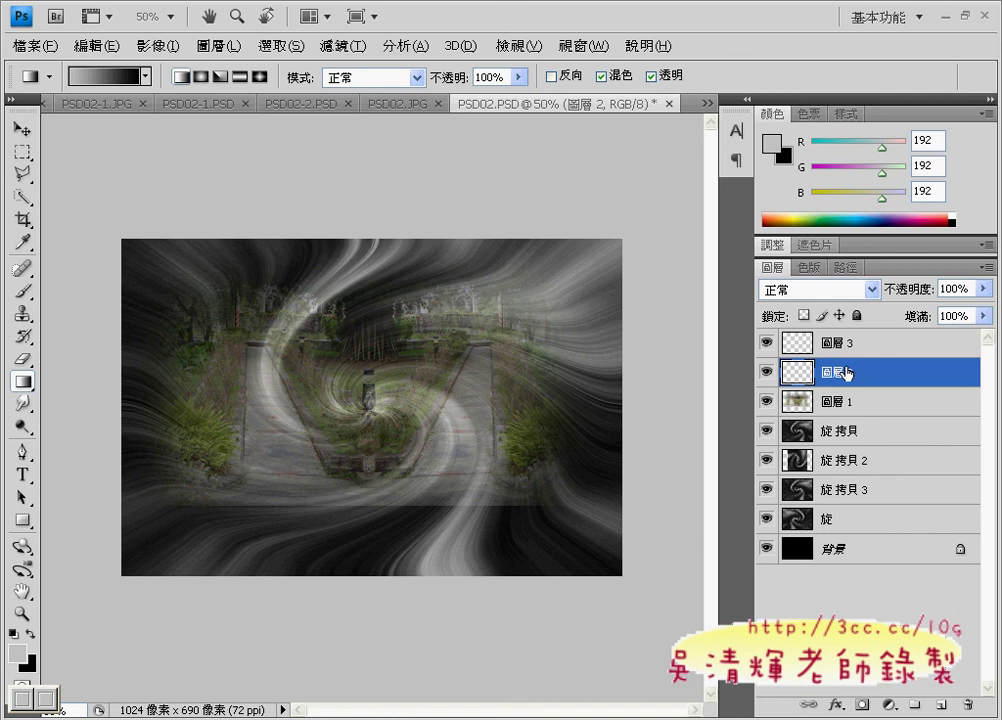
left_click(92, 46)
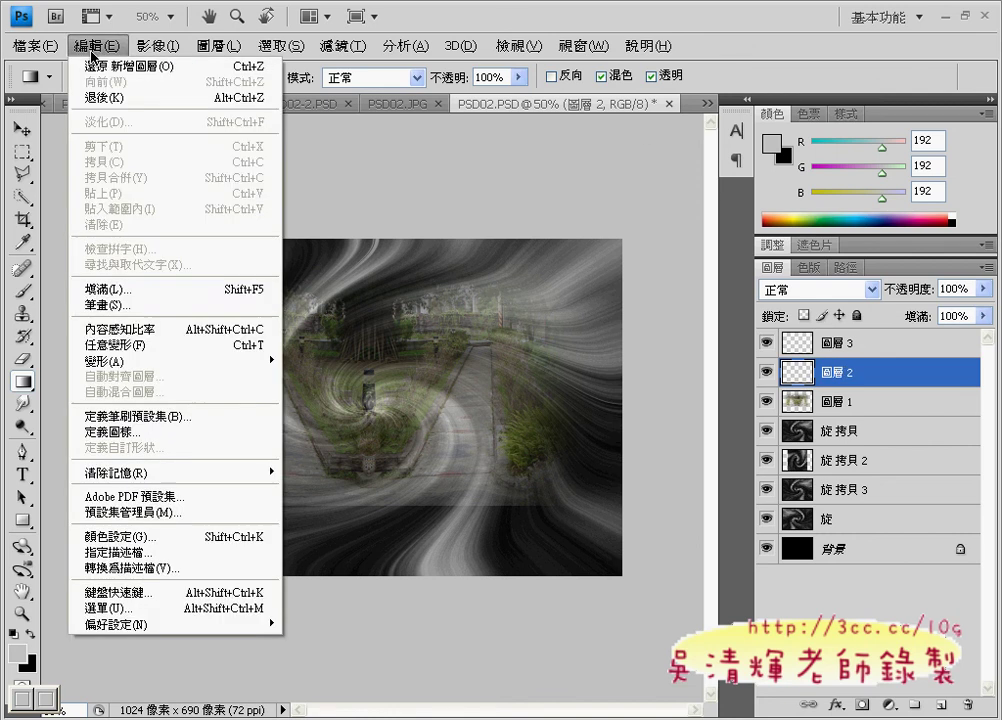
left_click(139, 290)
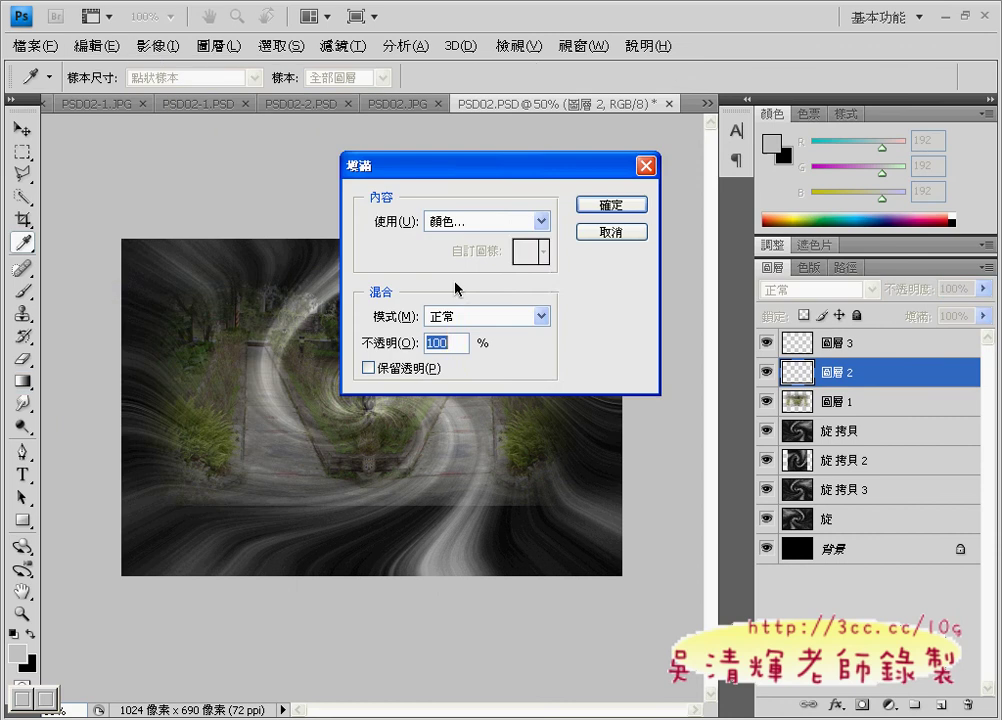
left_click(530, 221)
left_click(509, 277)
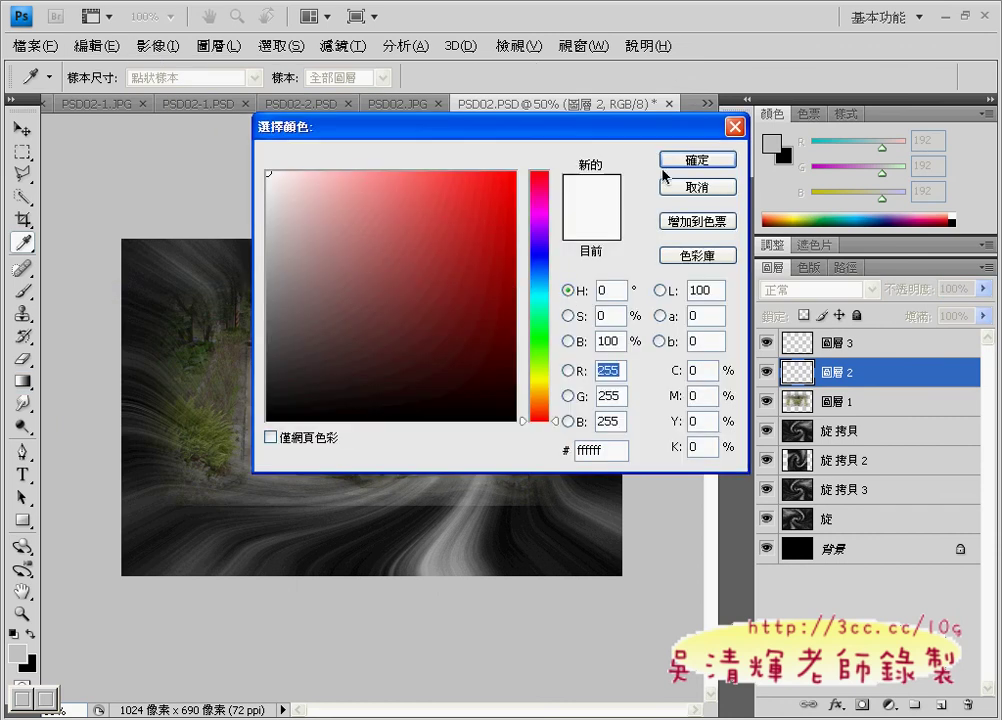
left_click(703, 163)
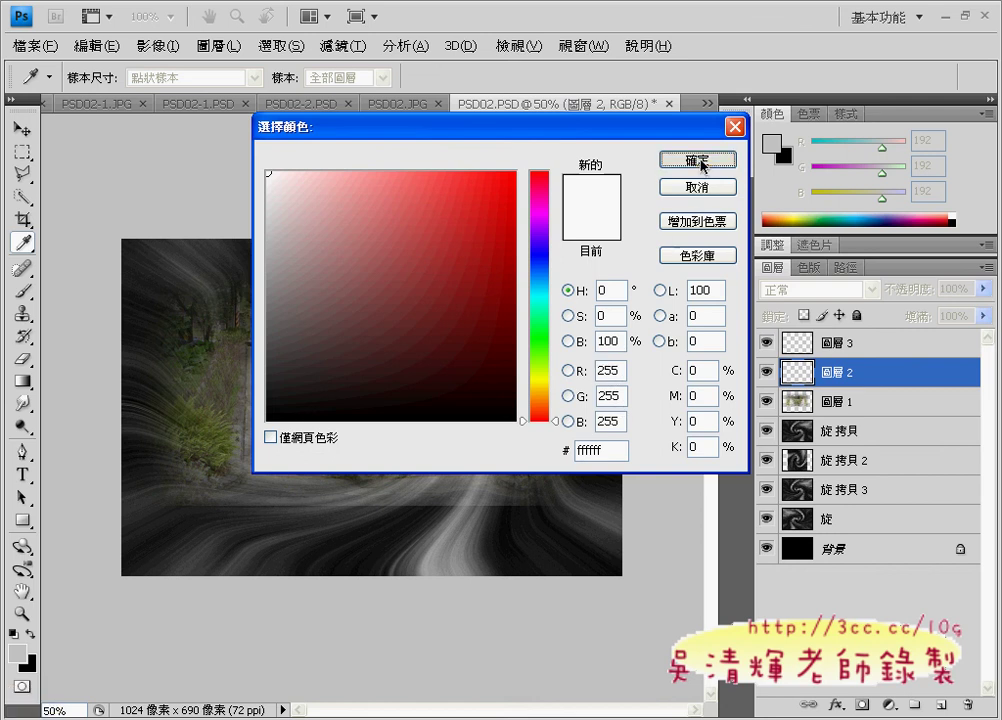
left_click(703, 163)
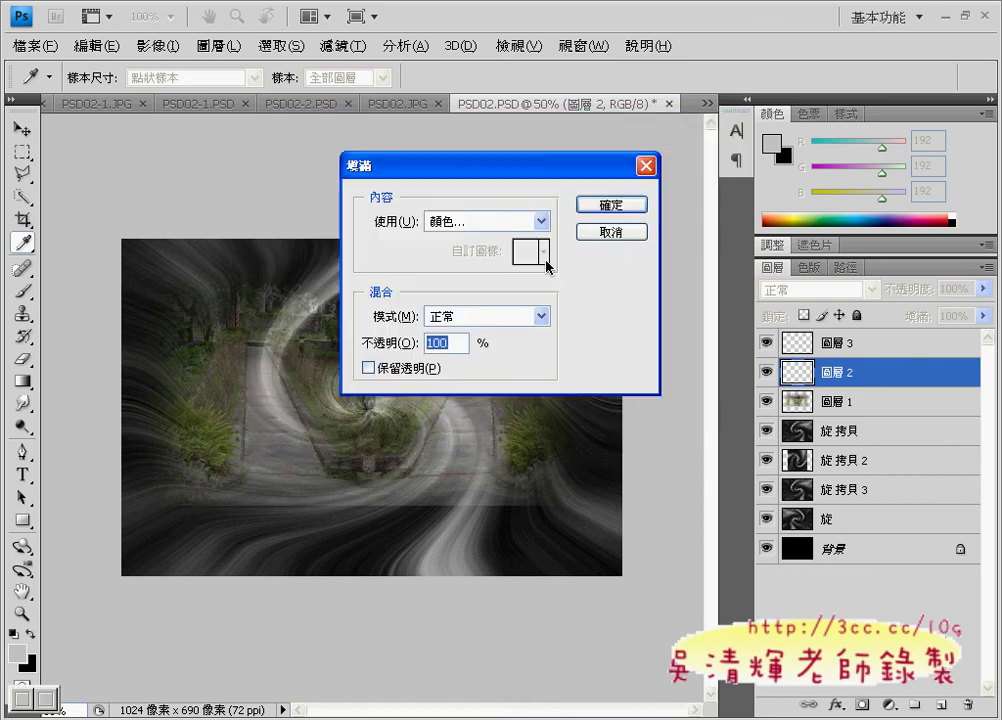
left_click(622, 204)
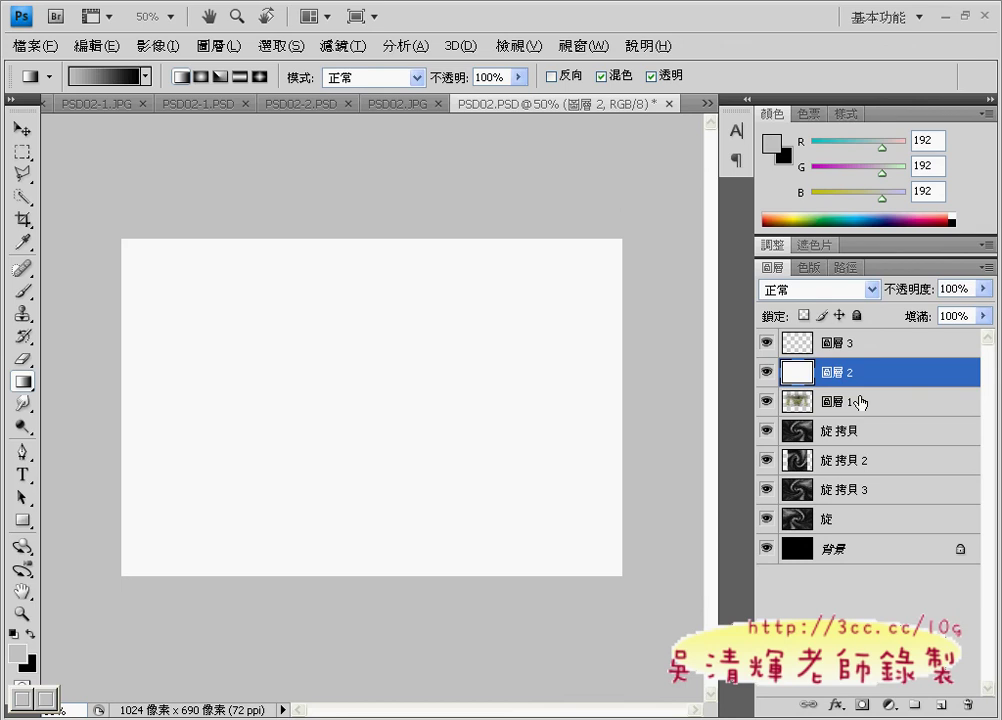